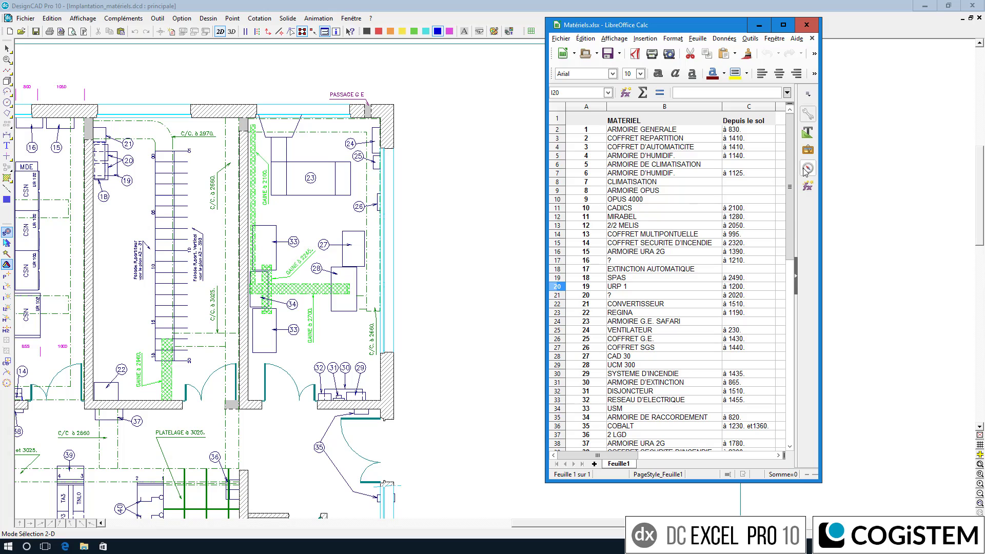
Step: Close the equipment spreadsheet and load Matériels.xlsx into DC Excel
drag(792, 151, 709, 153)
click(805, 27)
click(531, 32)
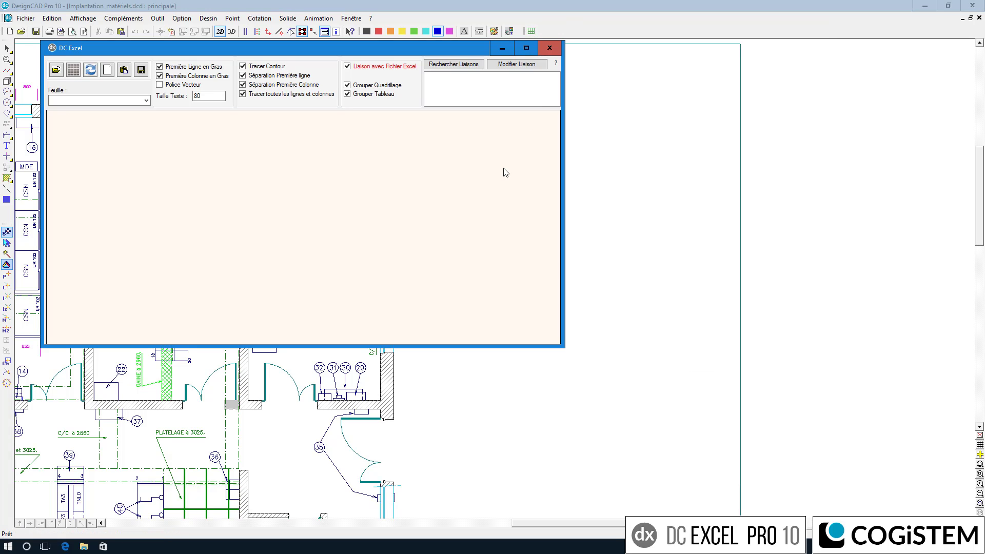
click(56, 71)
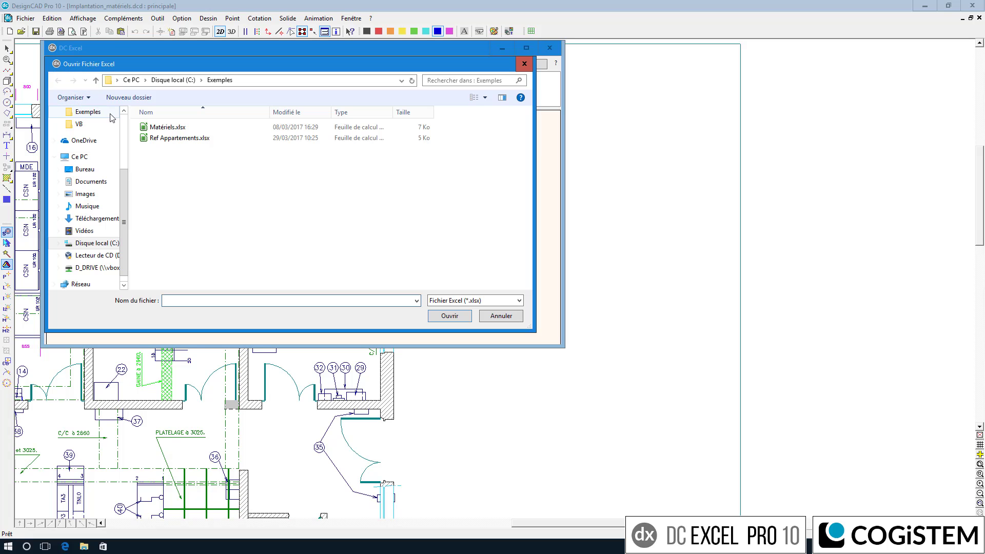
double_click(154, 127)
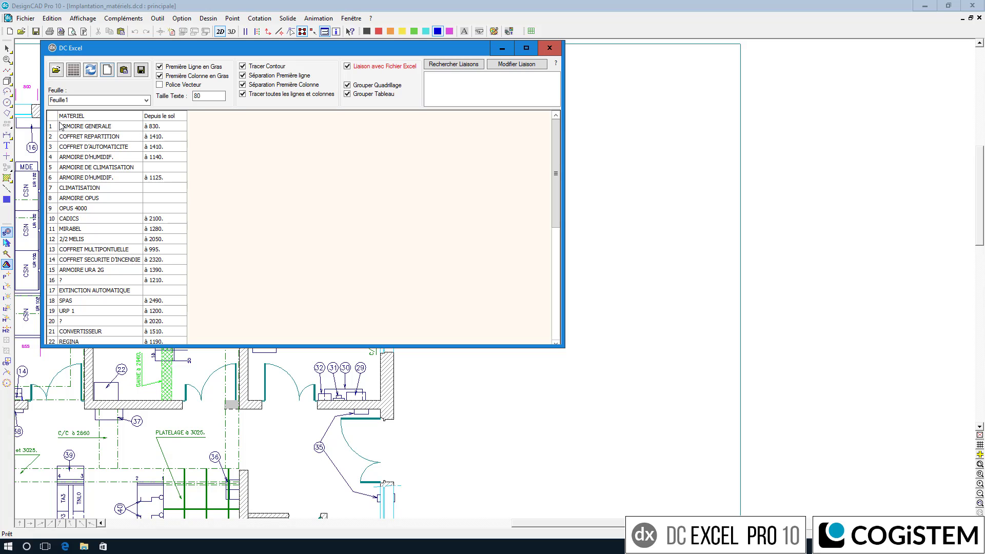
Step: Insert the complete equipment table, linked to its Excel file, in the empty area beside the floor plan
drag(52, 125, 258, 348)
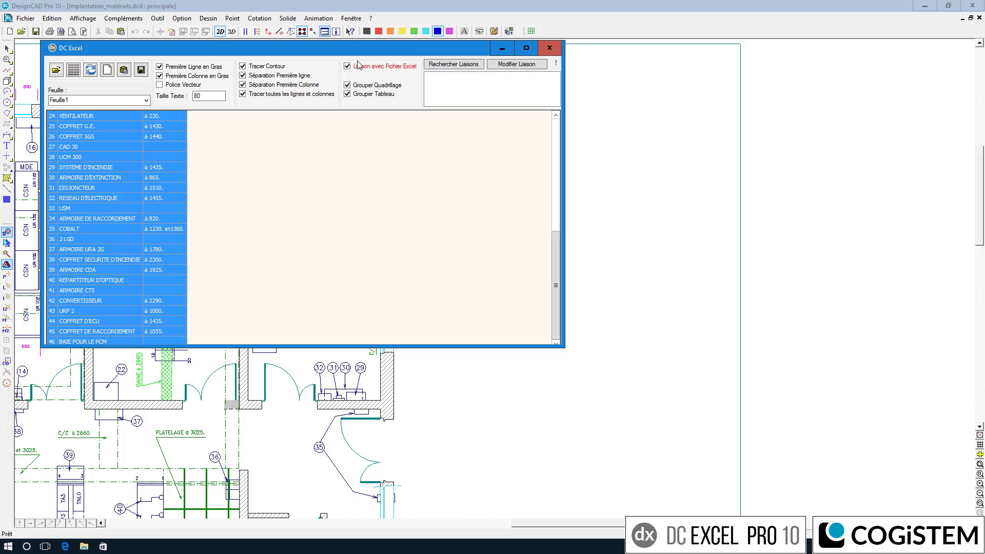
click(73, 71)
click(453, 108)
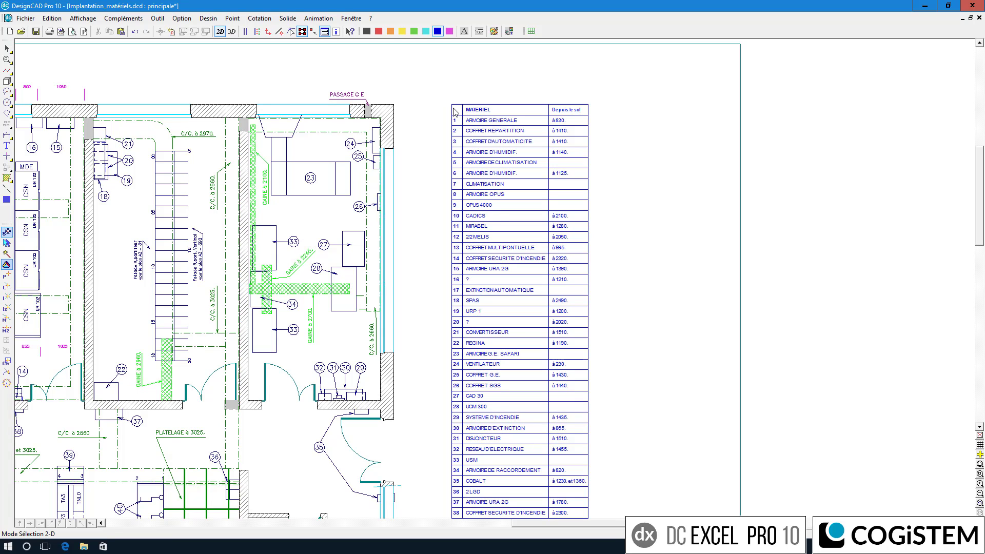
Step: In Matériels.xlsx, name item 16 COFFRET REF J23A, set ARMOIRE OPUS's height to "à 1000.", and synchronise the drawing's table
double_click(454, 112)
text(COFFRET REF J23A)
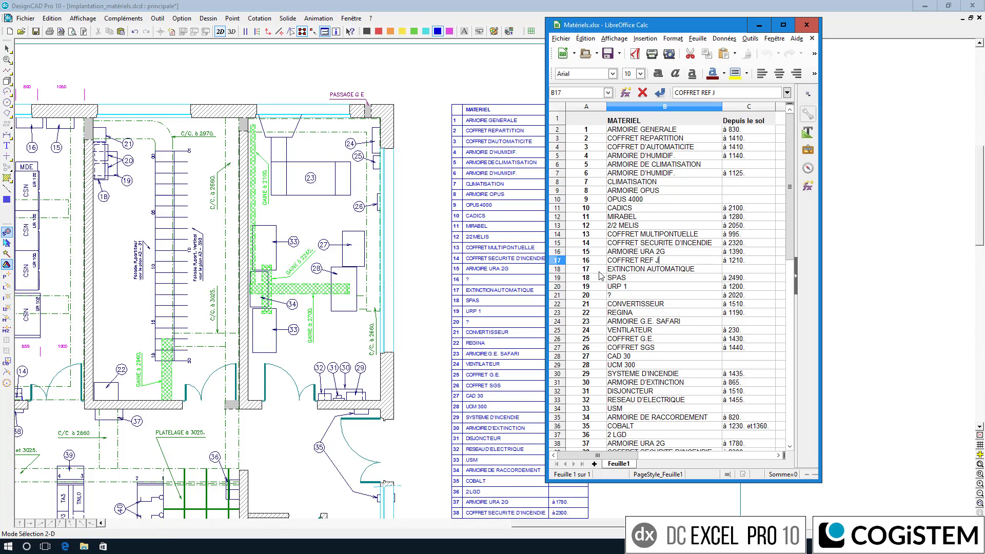
click(735, 193)
text(à 1000.)
key(Return)
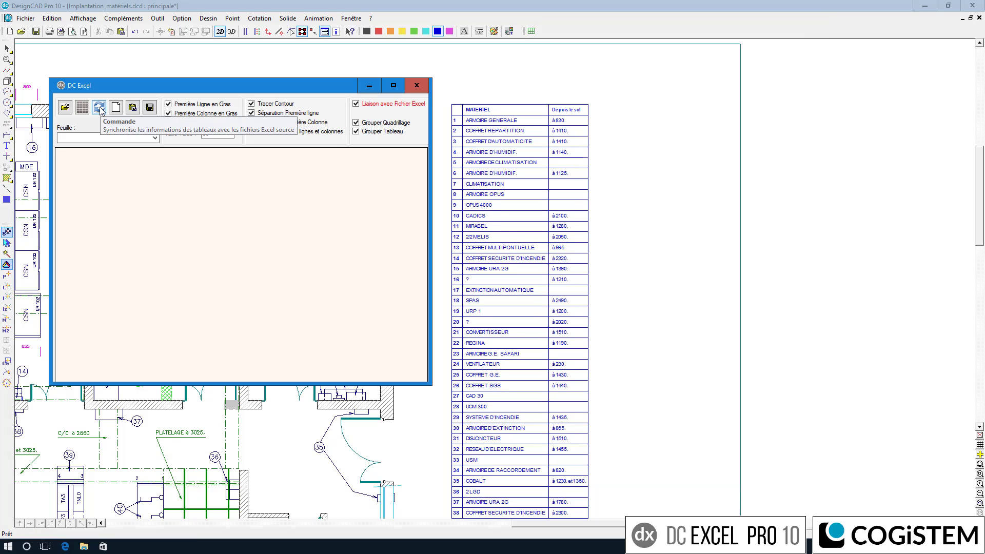
click(101, 109)
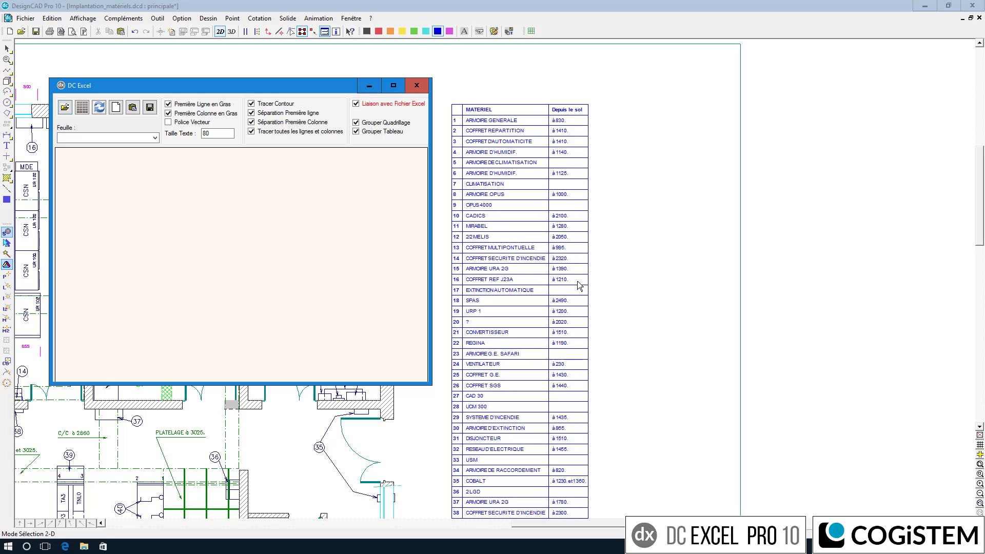
Step: Open the recent drawing collectif_R+1.dcd
click(25, 18)
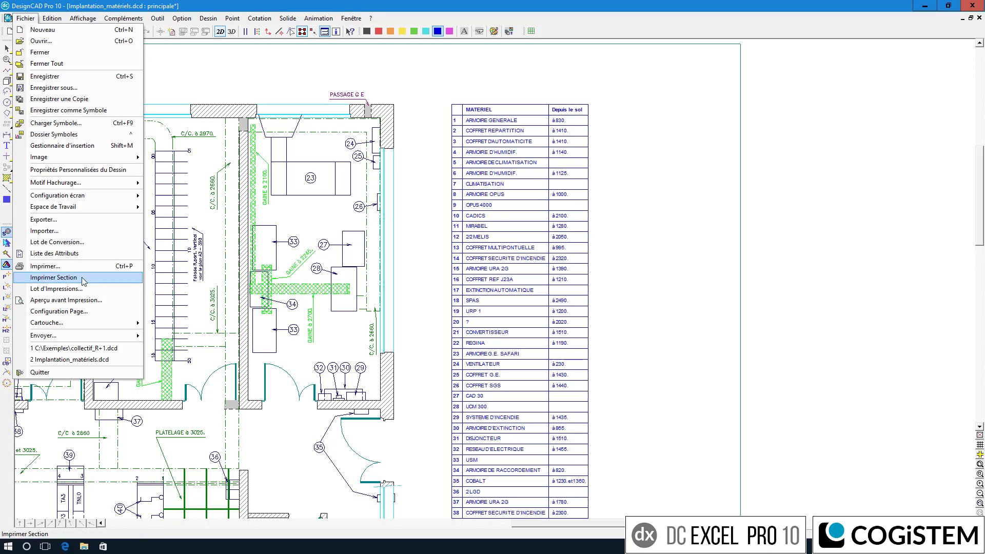
click(95, 347)
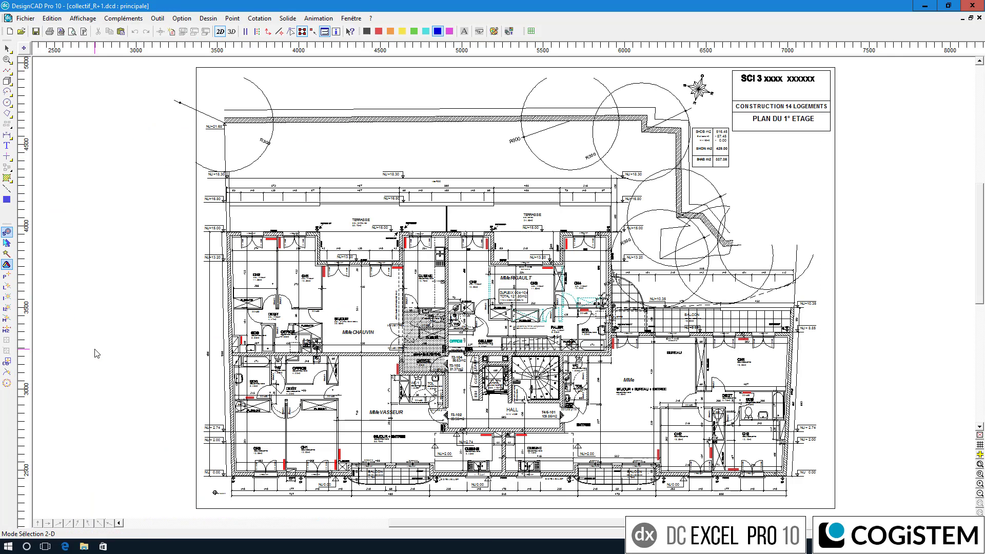
key(w)
click(685, 207)
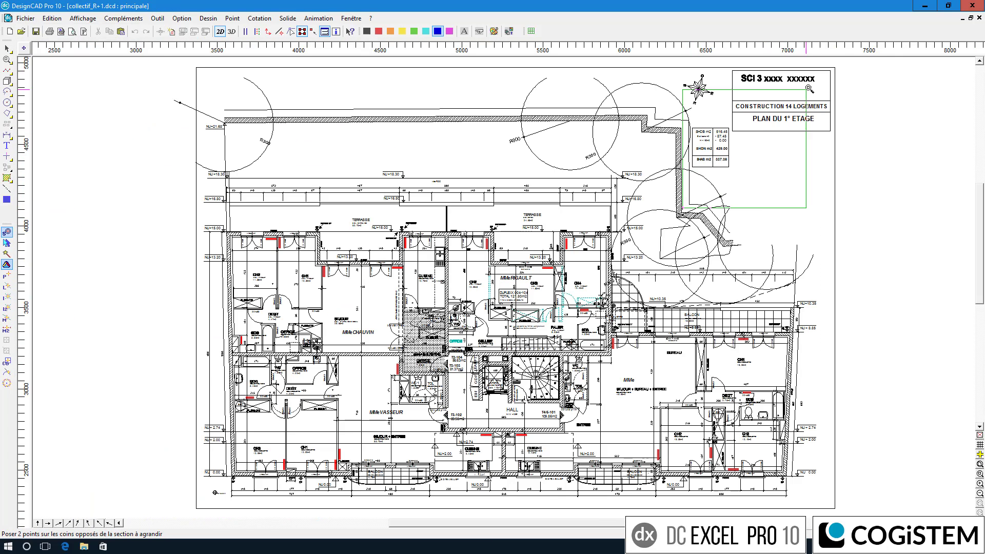
click(842, 61)
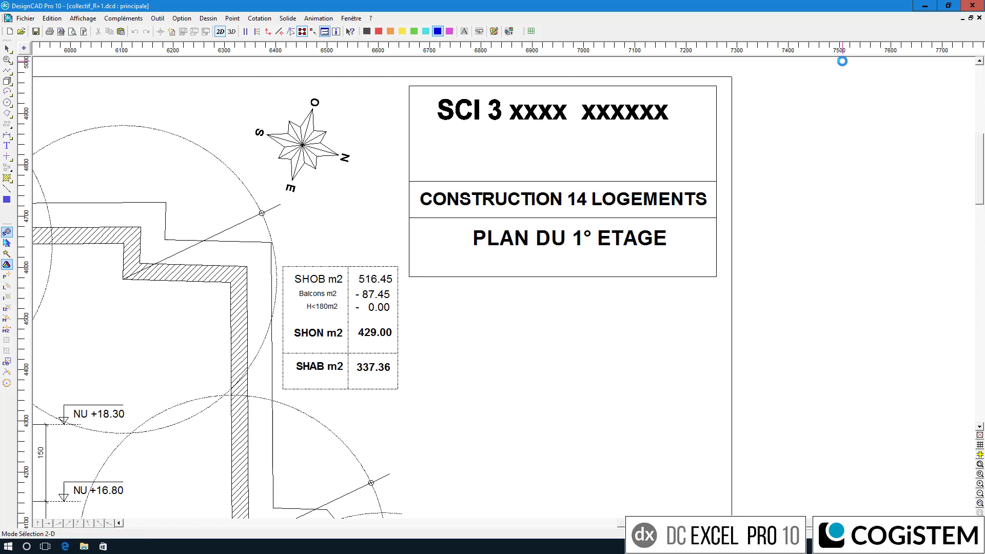
Step: Copy the entire revision list from Indices.txt in Notepad and minimise its window
drag(472, 143, 280, 63)
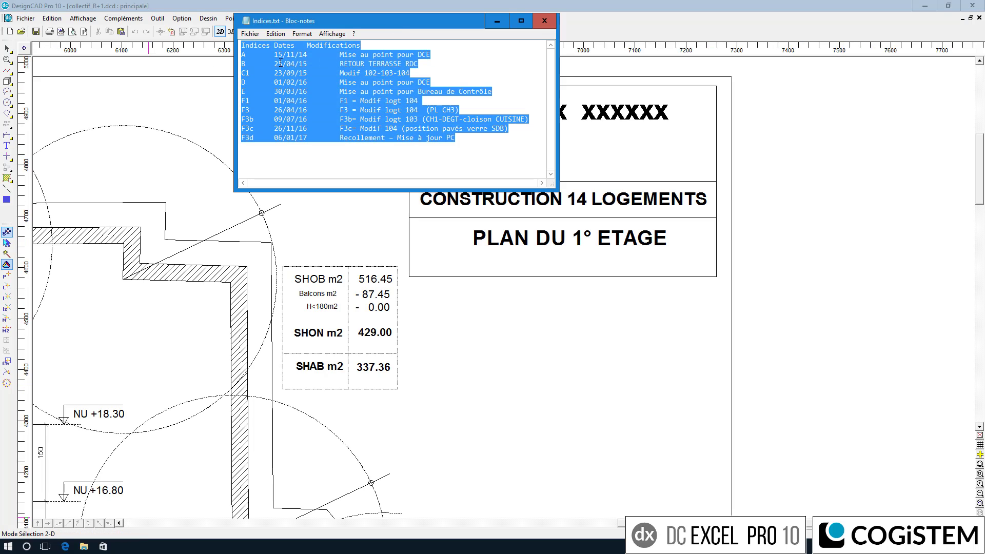
click(275, 34)
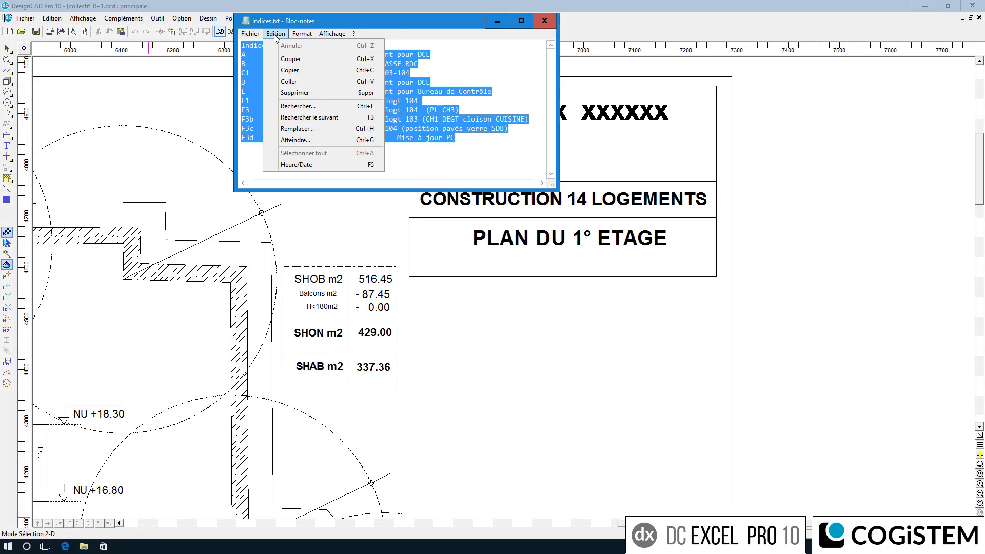
click(290, 70)
click(496, 21)
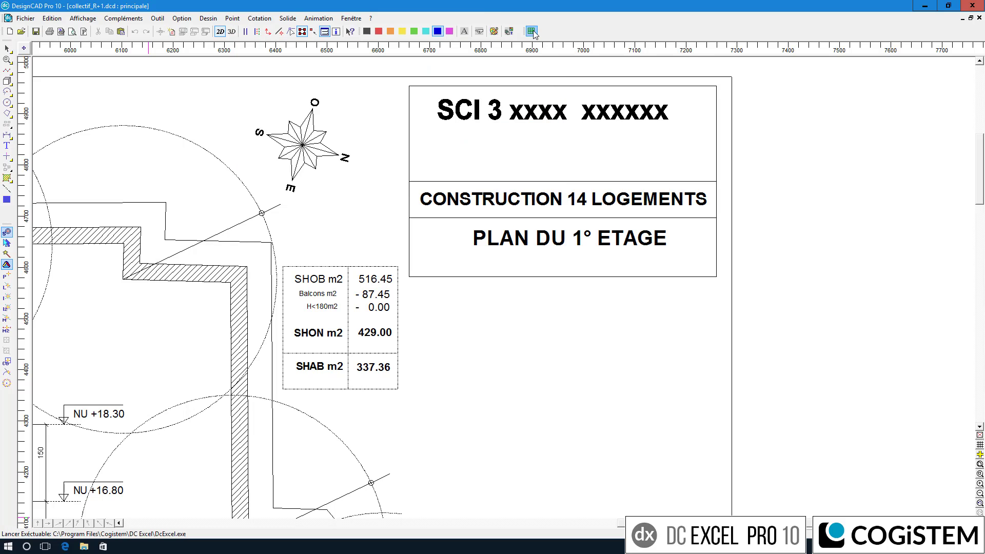
Step: Create a blank DC Excel sheet and paste the copied revision list starting in the second column of the second row
click(532, 31)
click(160, 123)
click(171, 180)
key(ctrl+v)
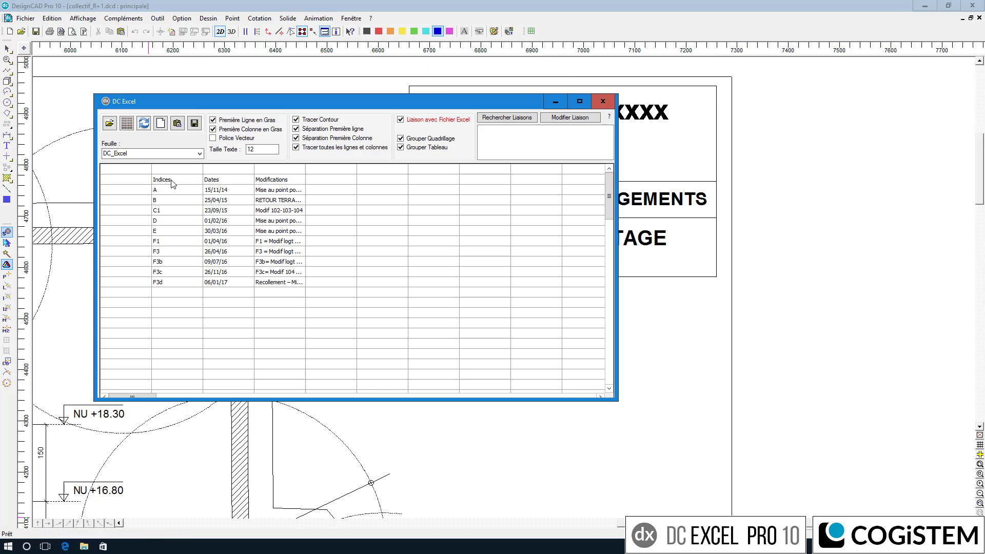
Step: Widen the Modifications column, narrow the Dates column, and add revision F4 dated 23/03/17 with the description "Fin des travaux"
drag(305, 167, 357, 168)
drag(254, 167, 243, 167)
click(172, 292)
text(F4)
click(221, 292)
text(23/03/17)
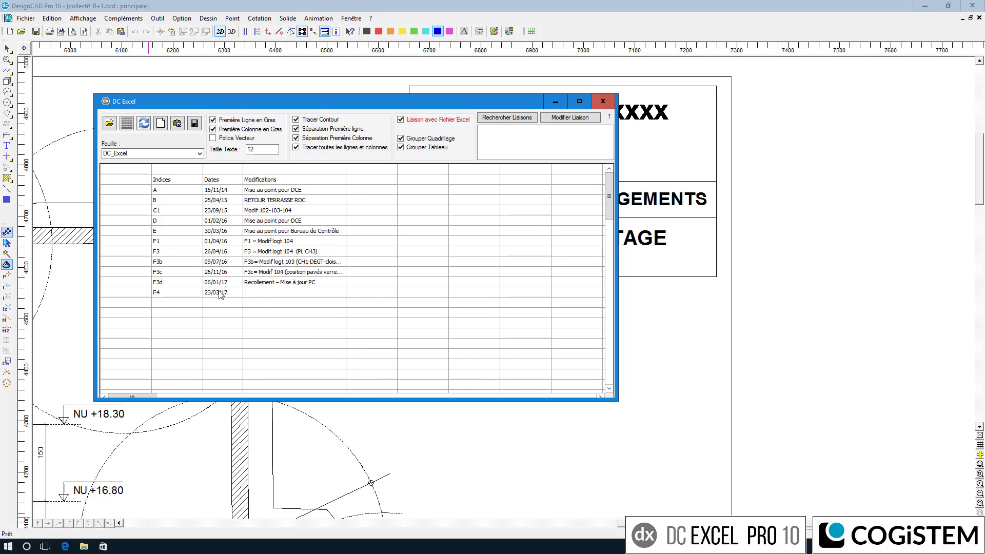
click(259, 292)
text(F4 = Modif logt)
Step: Save the revision sheet as an Excel file named indices in the Exemples folder
click(194, 123)
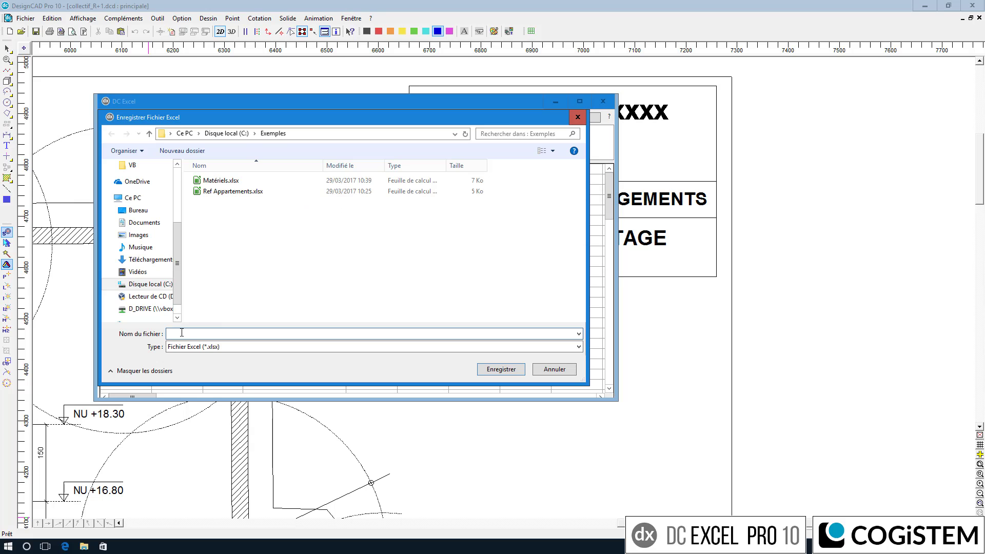
text(indices)
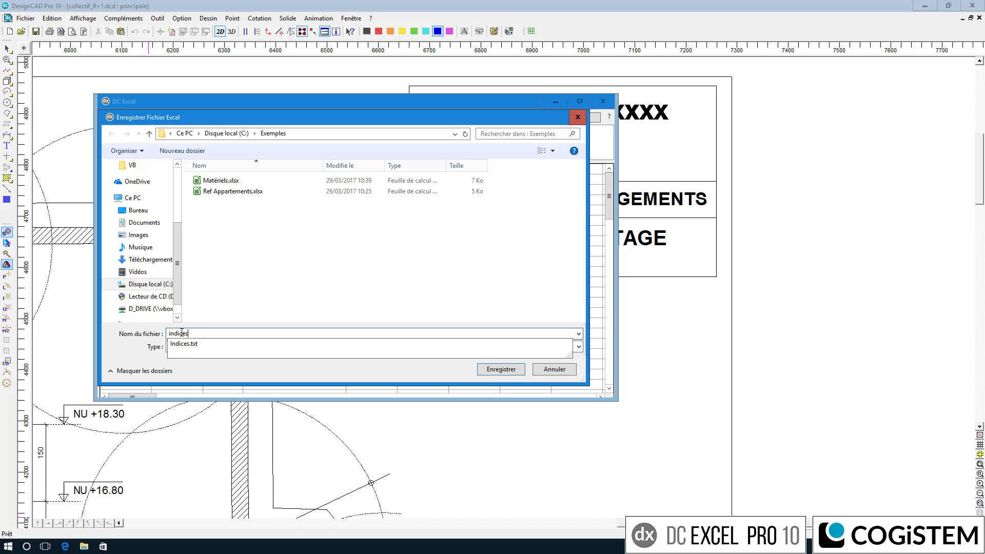
click(493, 370)
Step: Insert the full revision table, from the header row to F4, just below the title block in the drawing
drag(197, 179, 311, 296)
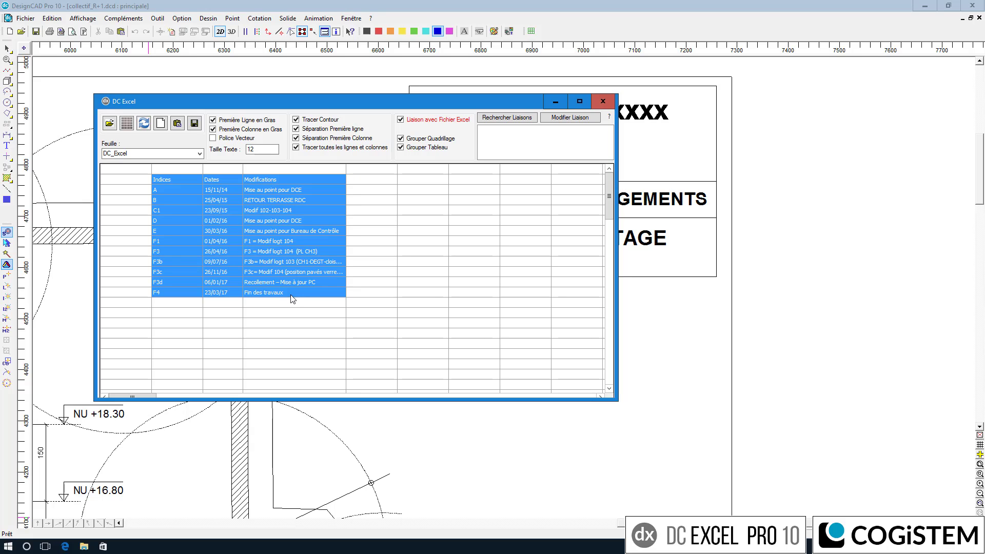
click(127, 124)
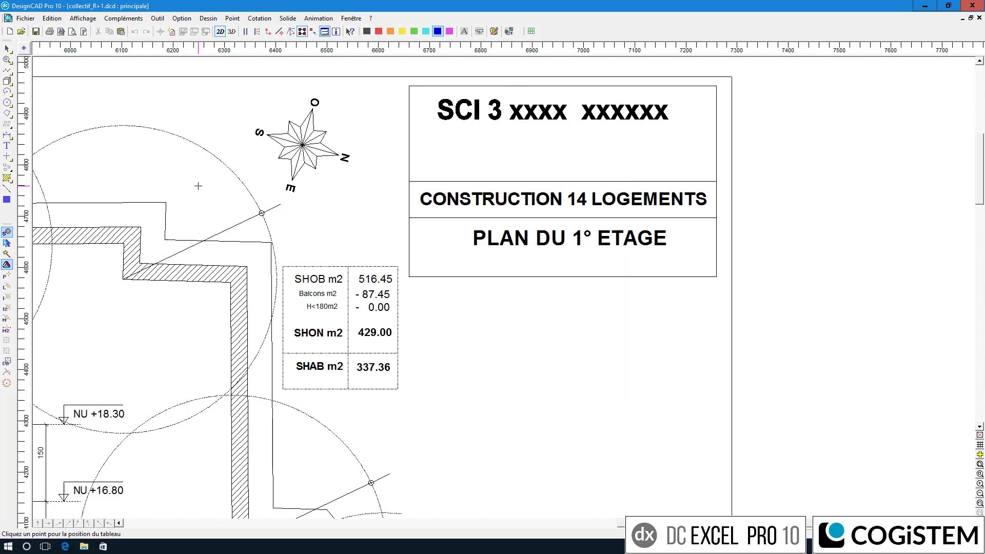
click(409, 295)
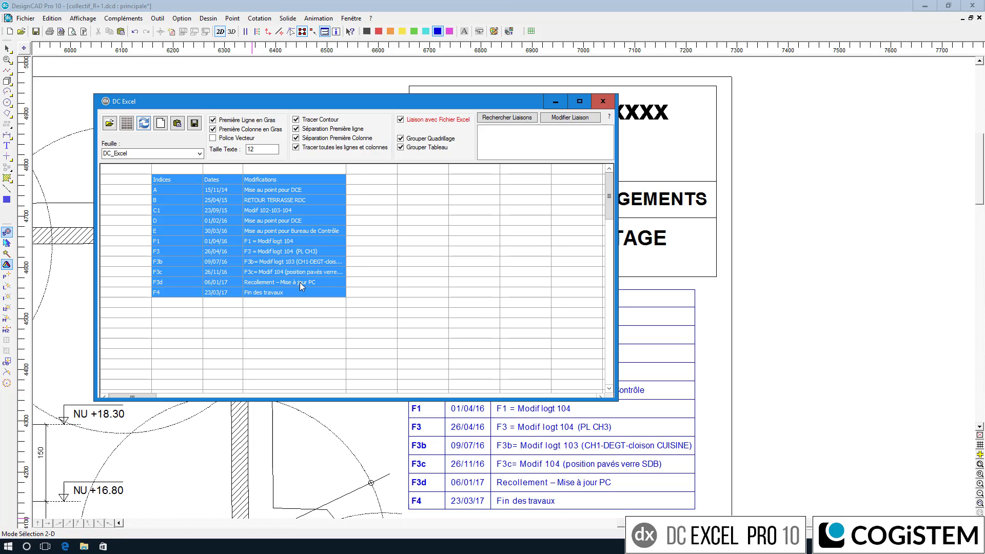
Step: Set revision F4's date to 28/03/17, edit its description and index cells, and synchronise the linked table in the drawing
click(208, 292)
click(209, 292)
text(8)
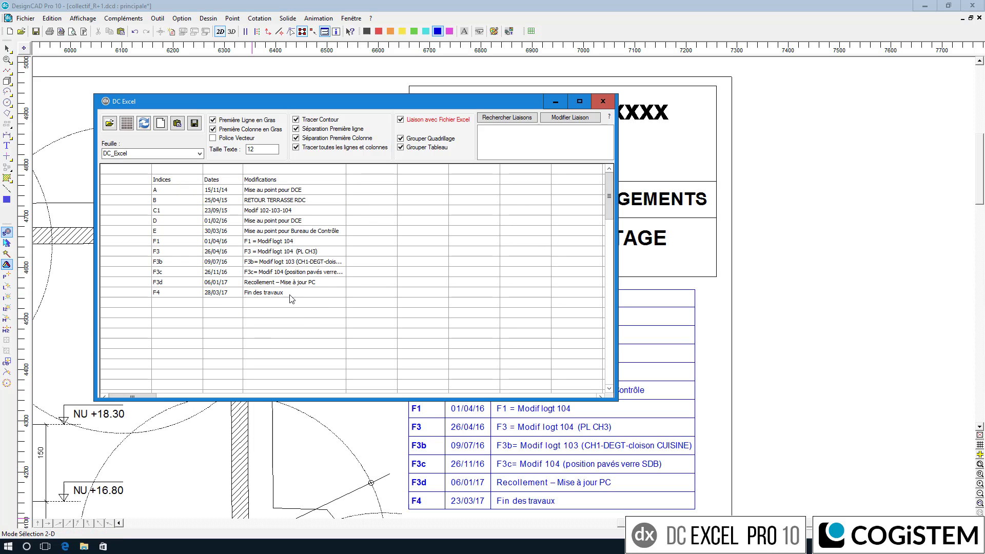
drag(292, 295, 253, 293)
key(Delete)
click(164, 291)
text(a)
click(143, 124)
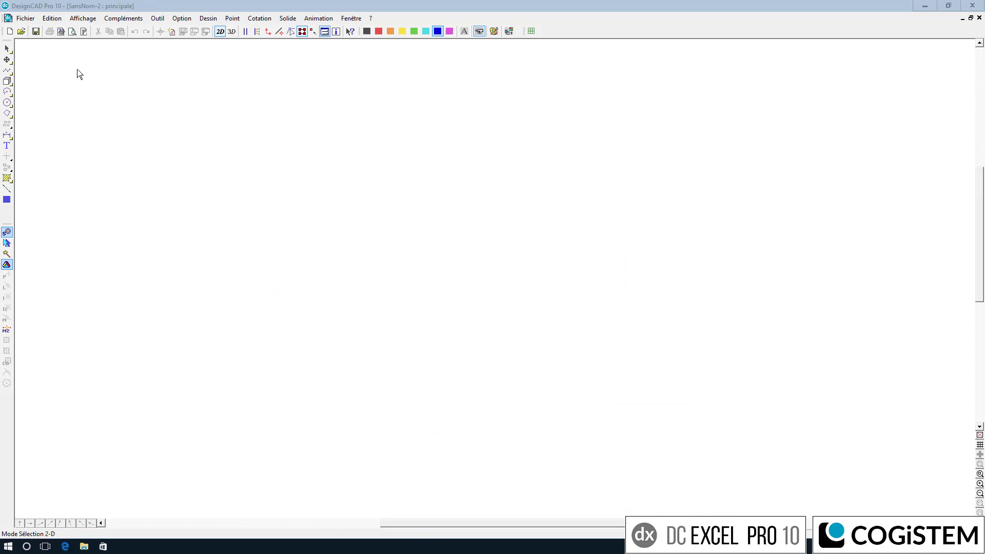
Step: Open the recent drawing reperages.dcd
click(27, 20)
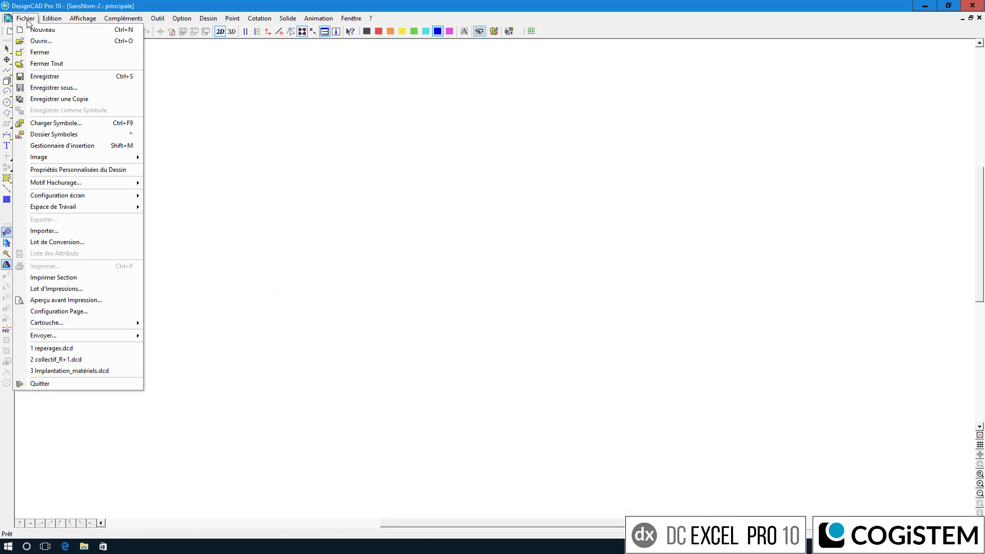
click(82, 348)
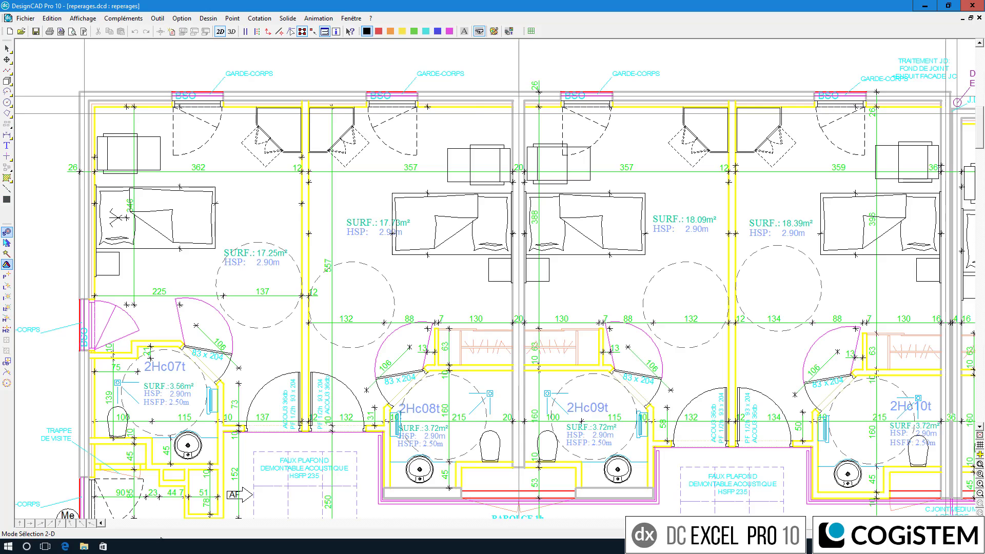
Step: In Ref Appartements.xlsx, extend the apartment references from 2Hc01 to 2Hc10, copy Me 21 down to row 12, and close the spreadsheet
click(452, 201)
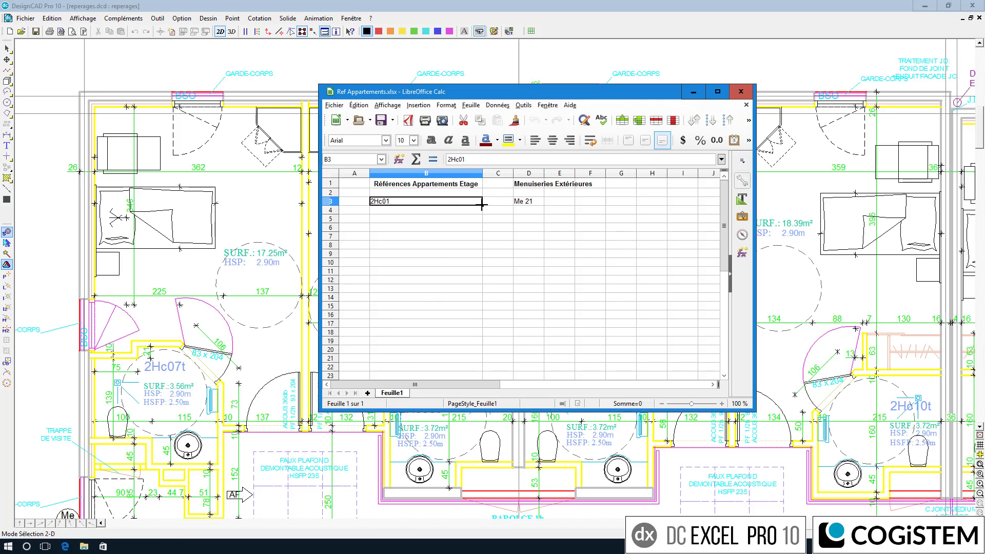
drag(481, 204, 477, 281)
click(540, 202)
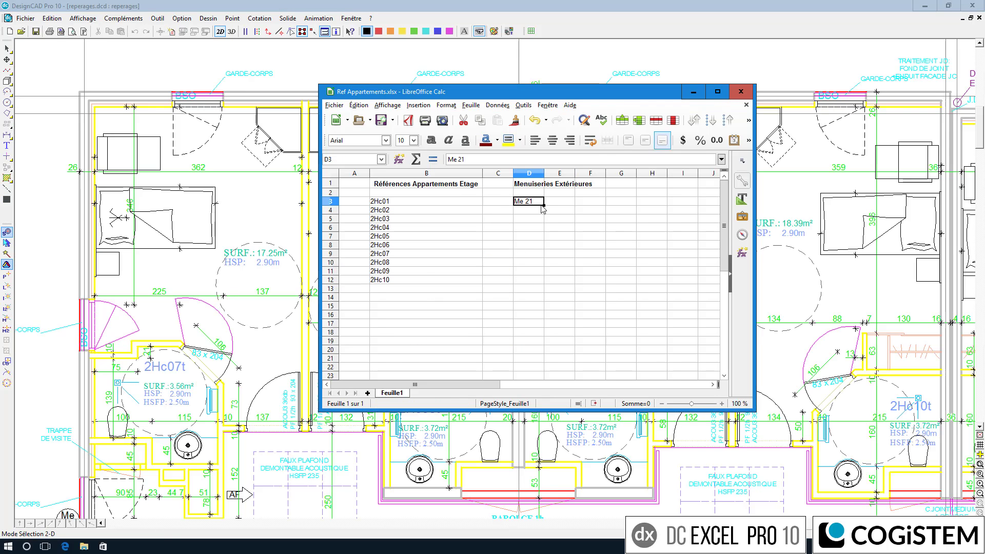
drag(543, 205, 544, 281)
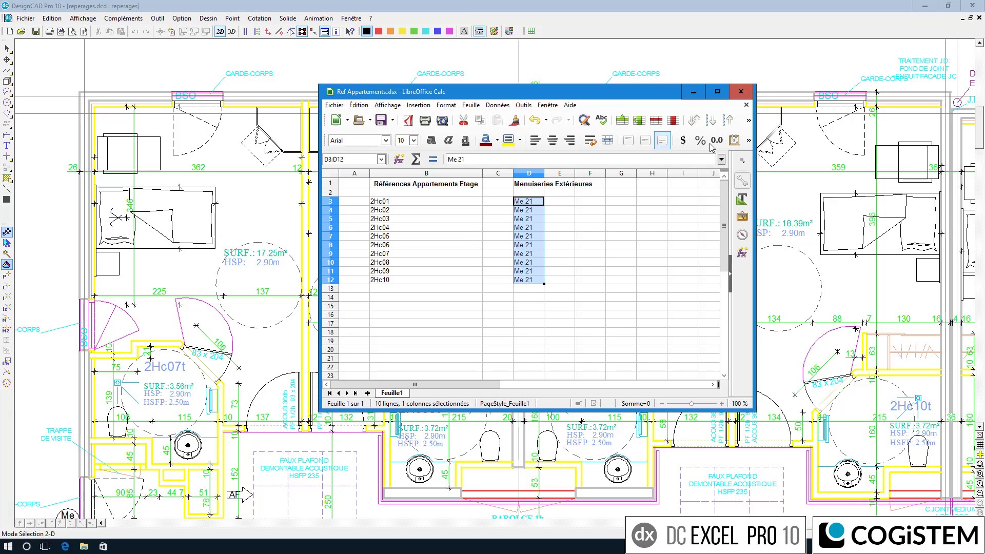
click(743, 96)
Step: Load Ref Appartements.xlsx into DC Excel and move its window clear of the first apartments on the plan
click(74, 89)
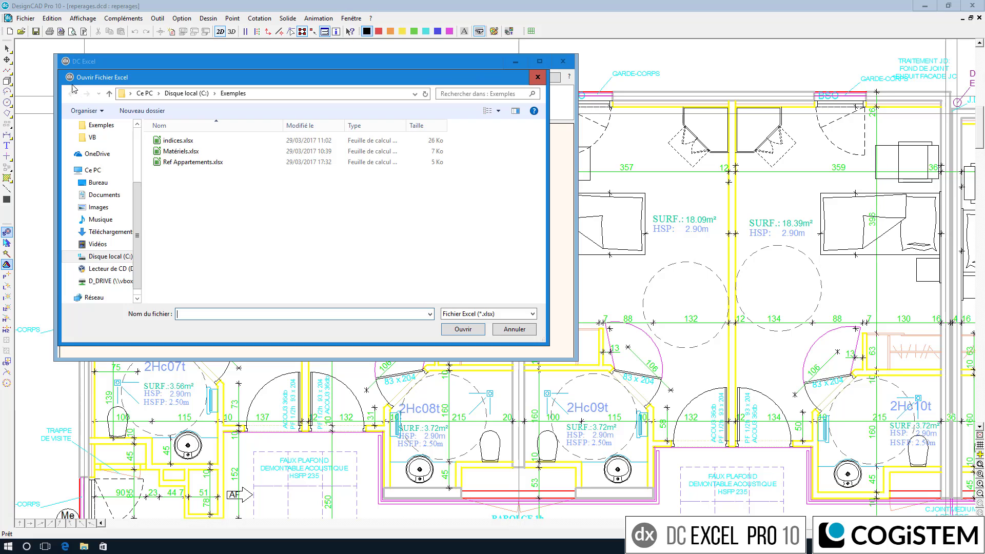
click(170, 162)
click(463, 330)
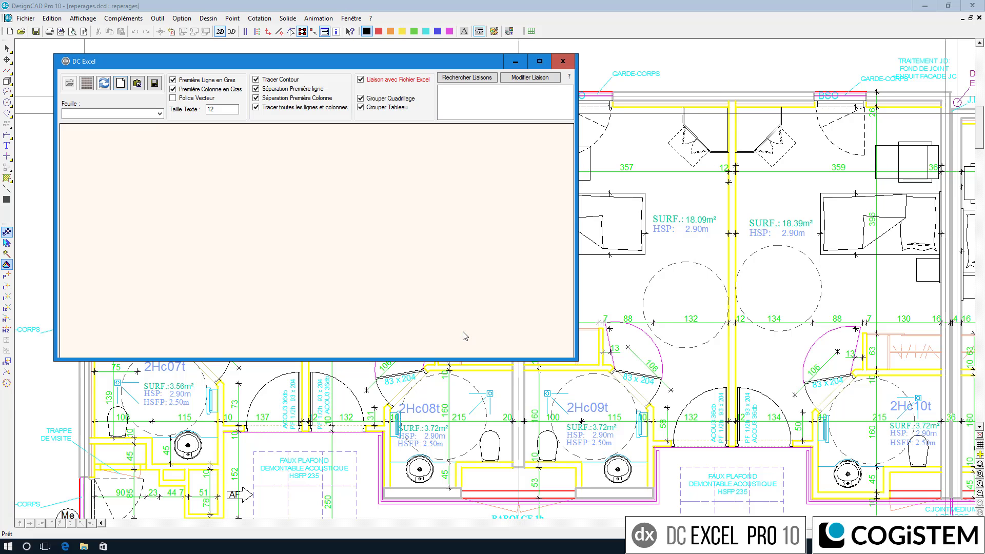
drag(279, 66, 757, 312)
Step: Set the table text size to 20 and disable the outline, first-row and first-column separators, and all row and column lines
double_click(675, 352)
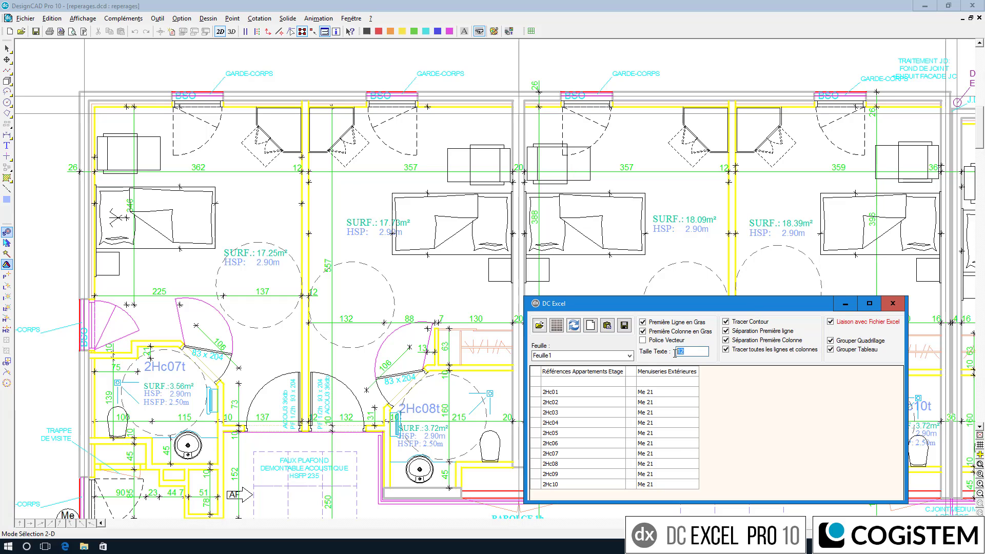
text(20)
click(725, 322)
click(725, 330)
click(725, 340)
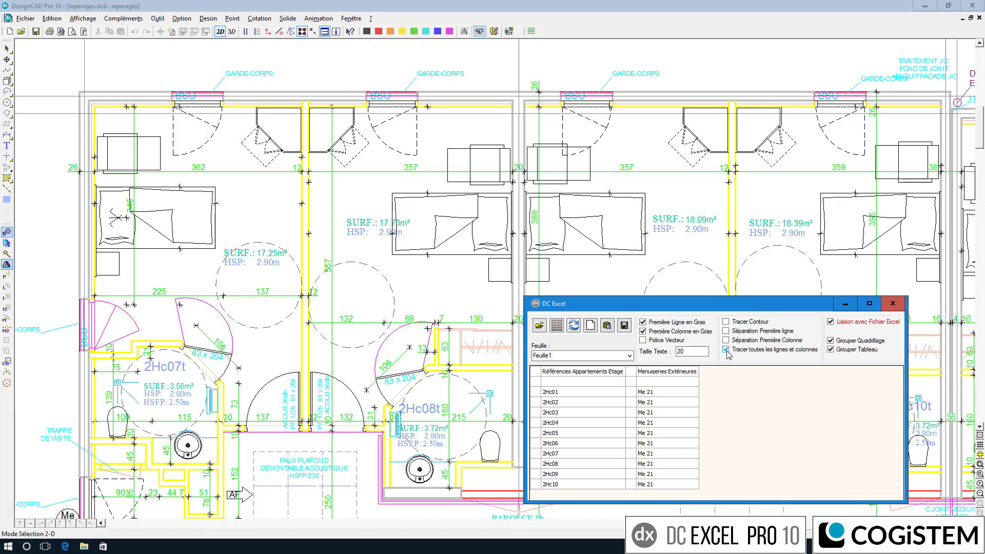
Step: Insert the apartment reference 2Hc07 in the room above the 2Hc07t bathroom
click(567, 454)
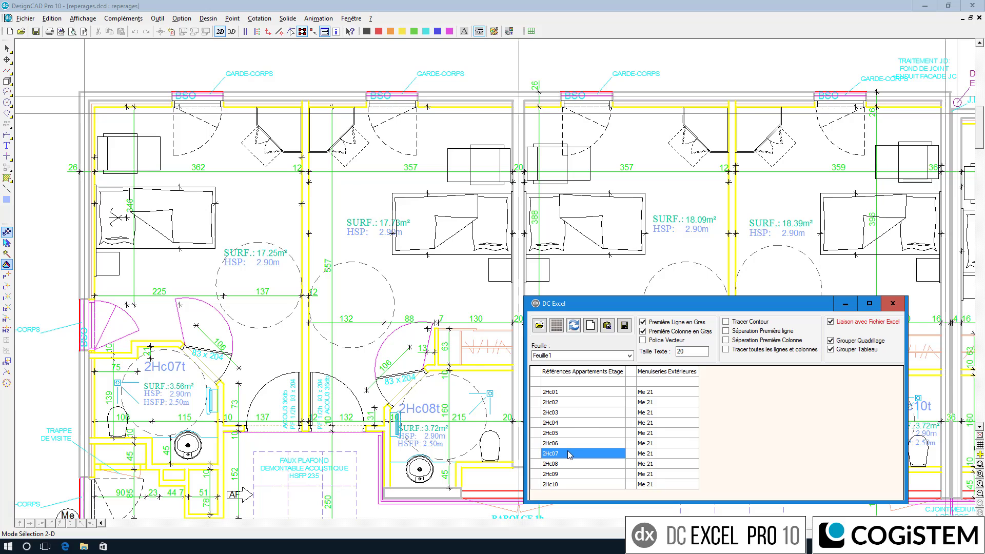
click(557, 327)
Step: Insert the apartment references 2Hc08, 2Hc09 and 2Hc10 in the rooms above the 2Hc08t, 2Hc09t and 2Hc10t bathrooms
click(582, 463)
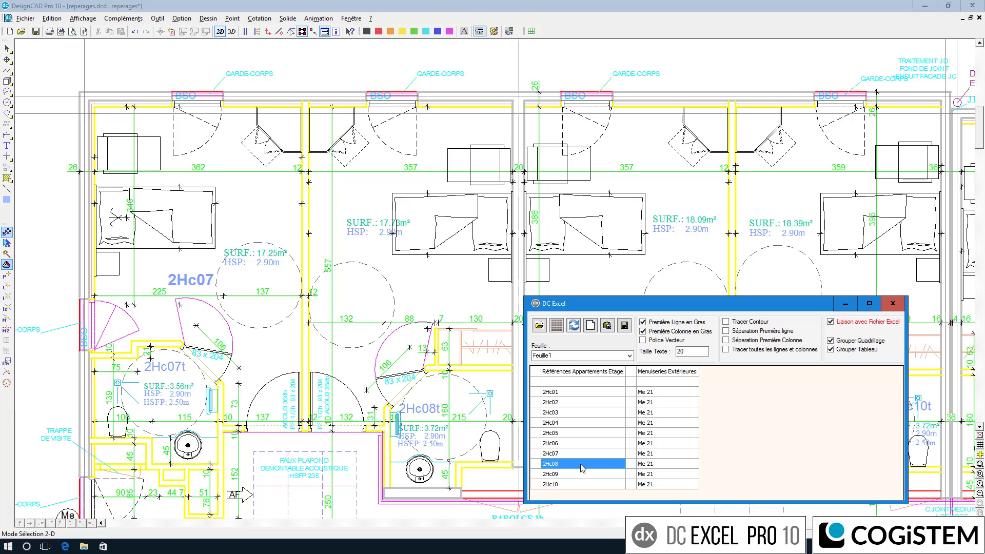
click(558, 328)
click(408, 282)
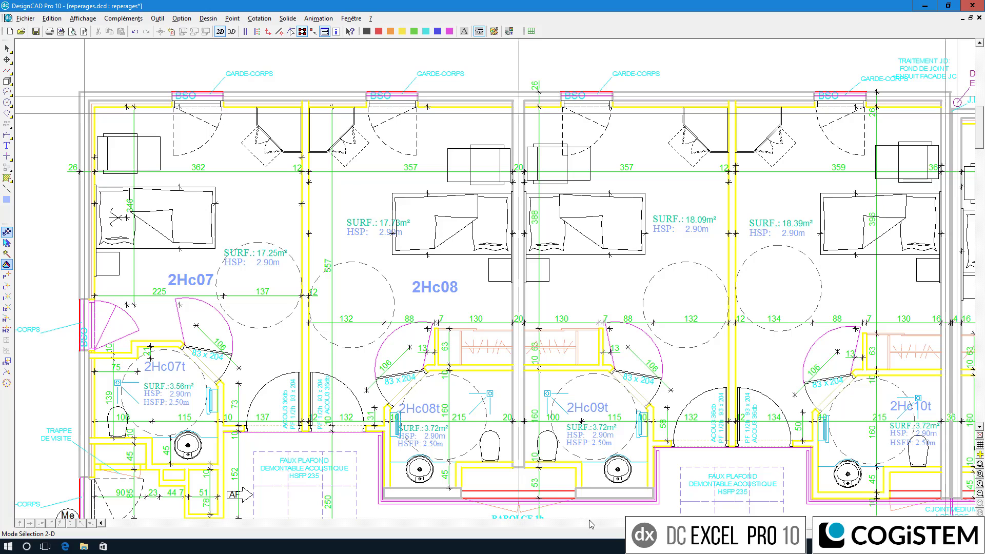
click(576, 475)
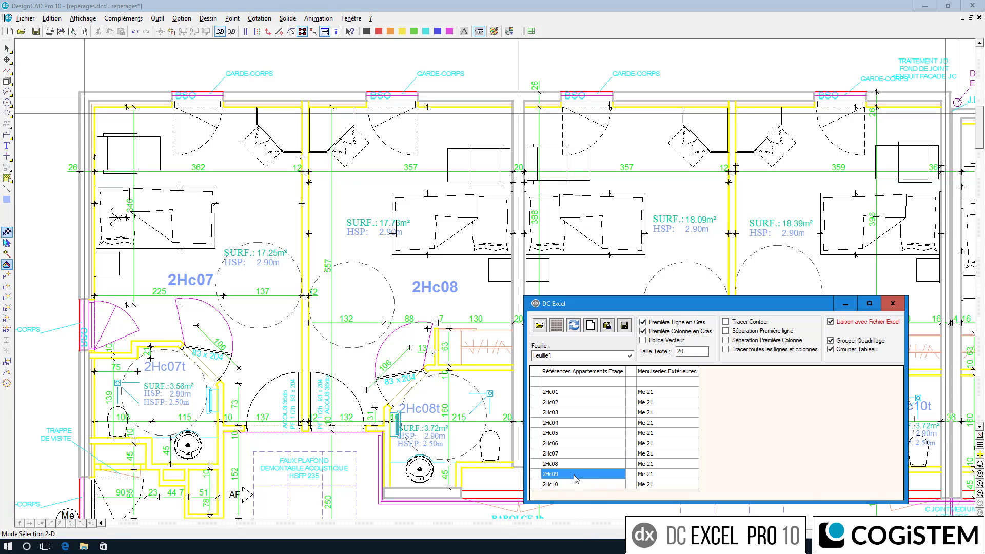
click(555, 328)
click(586, 282)
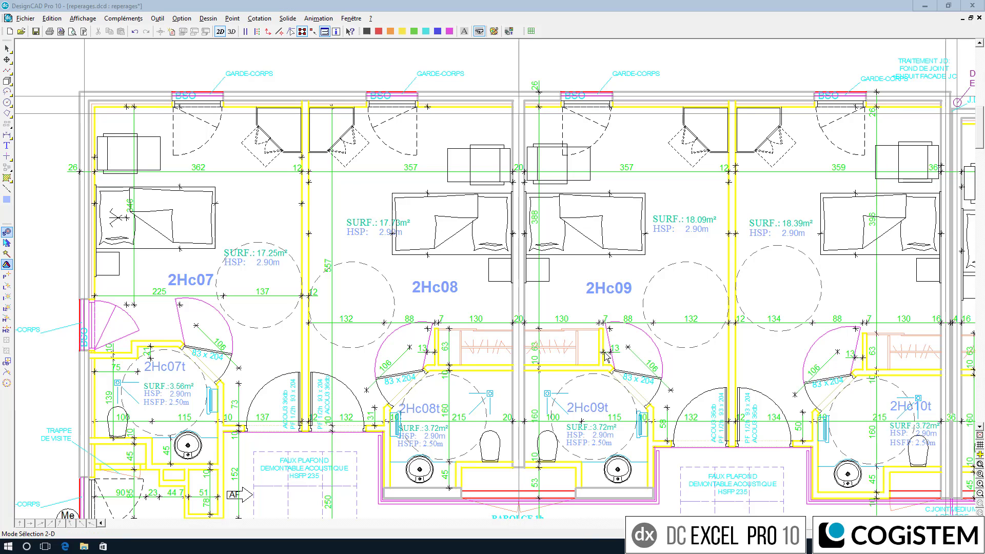
click(574, 484)
click(556, 326)
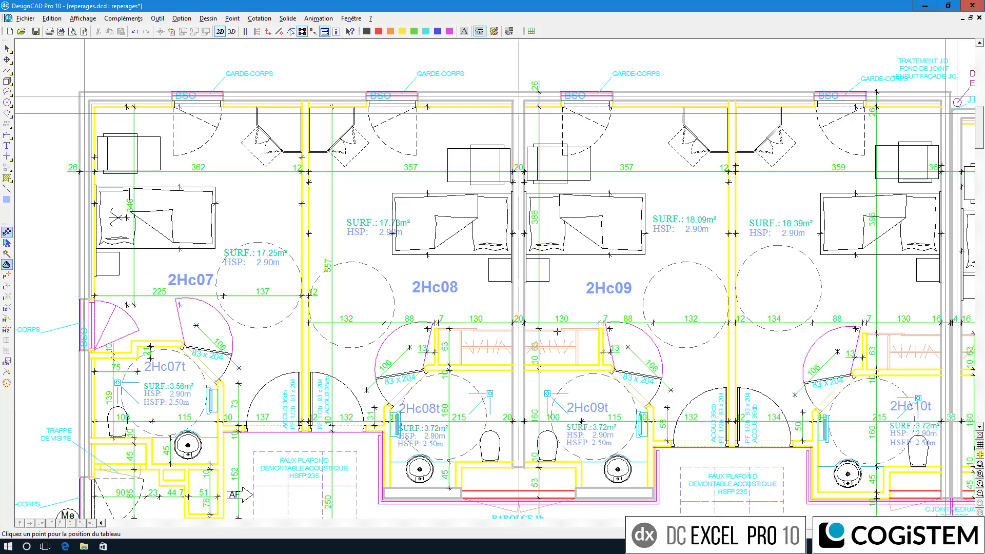
click(782, 289)
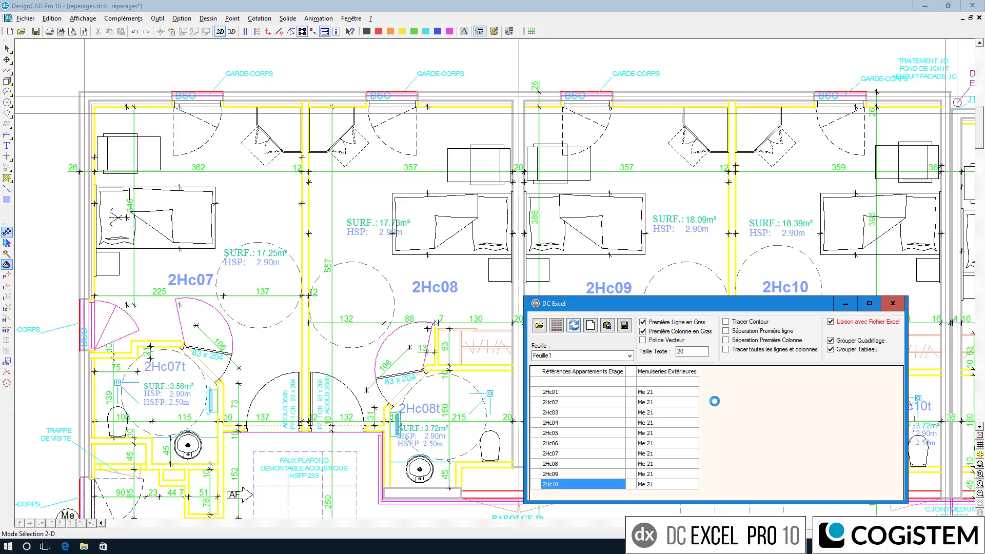
Step: Prepare the exterior joinery labels with a table text size of 12 and the outline enabled
click(667, 392)
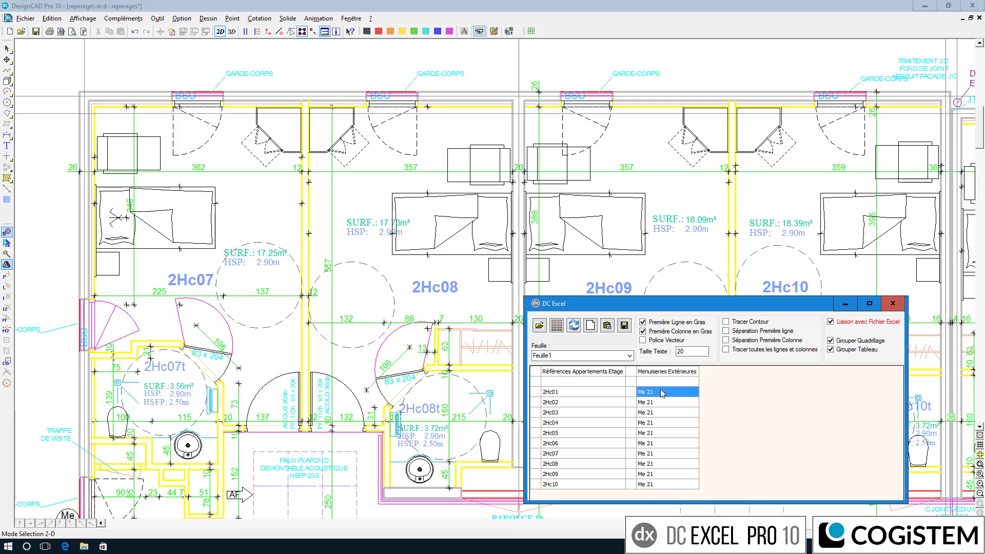
click(673, 353)
click(725, 322)
Step: Insert the joinery reference Me 21 of apartment 2Hc07 beside its side-wall window and again above its upper window
click(656, 453)
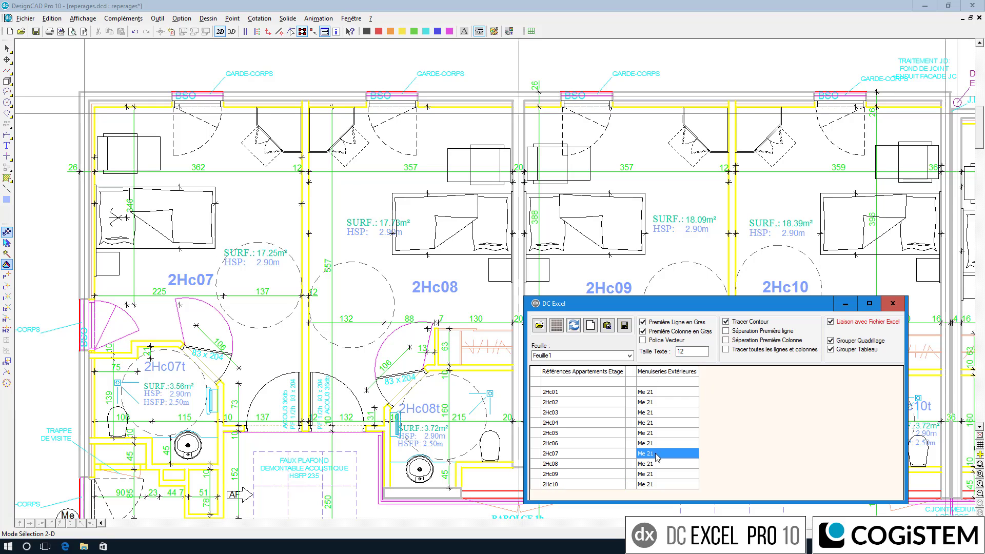
click(557, 326)
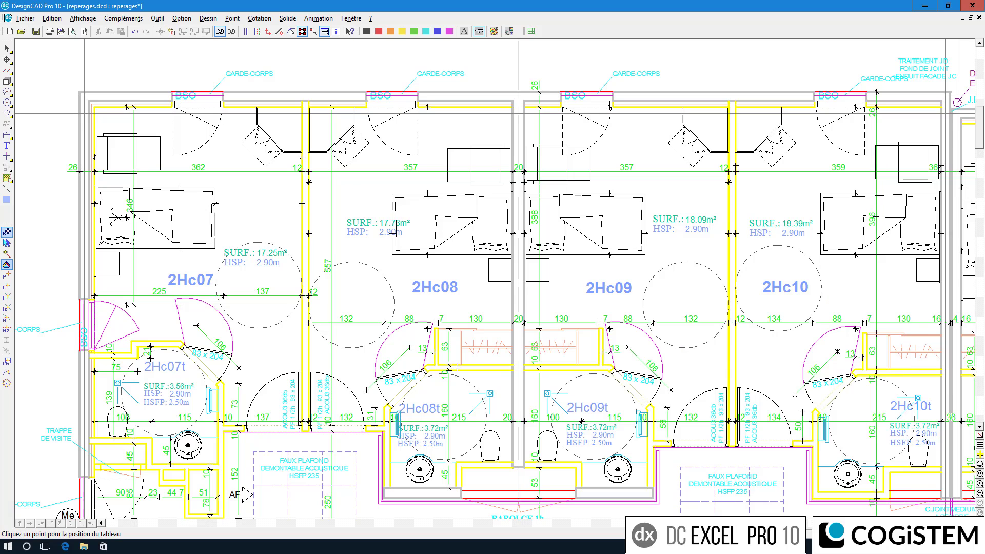
click(47, 315)
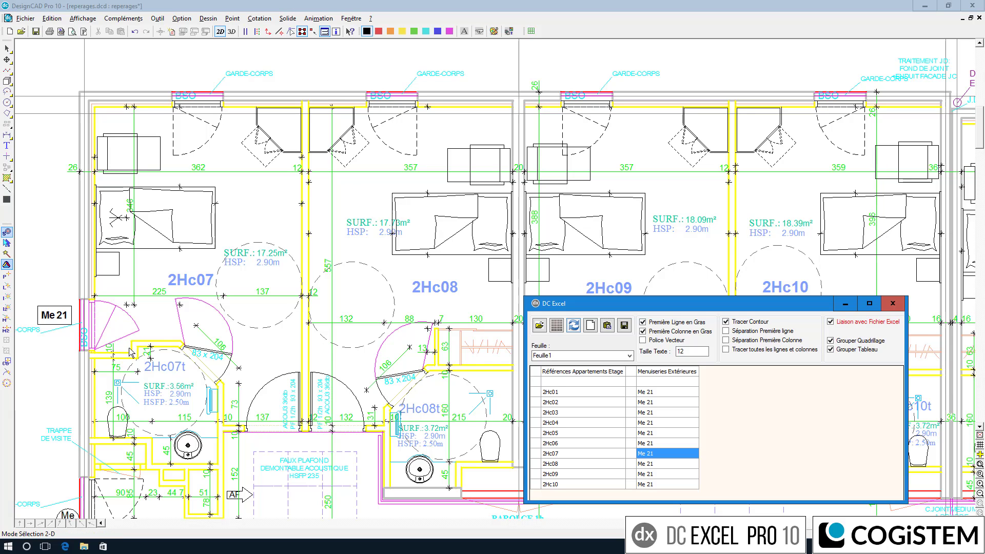
click(557, 326)
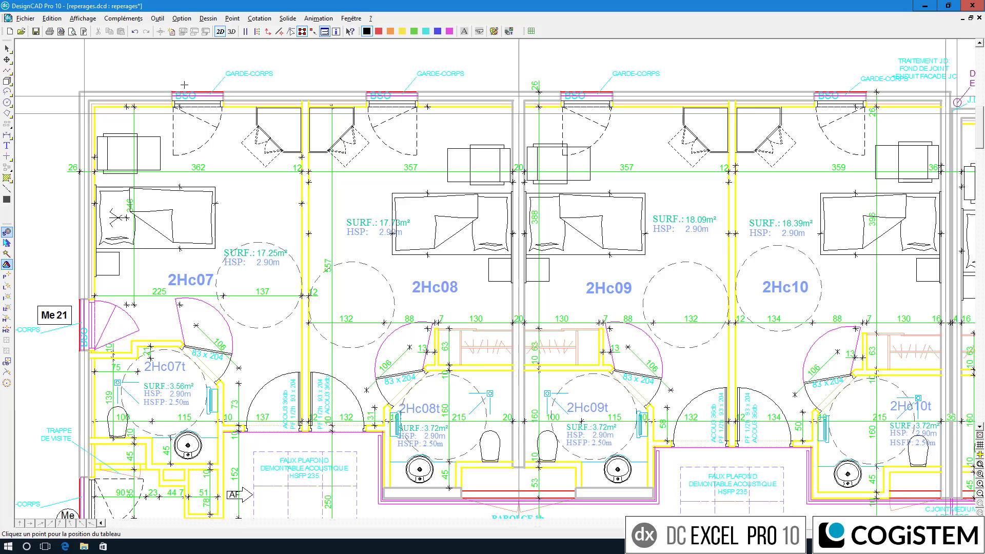
click(180, 75)
Step: Insert the Me 21 joinery references of 2Hc08, 2Hc09 and 2Hc10 above their respective upper windows and close DC Excel
click(660, 464)
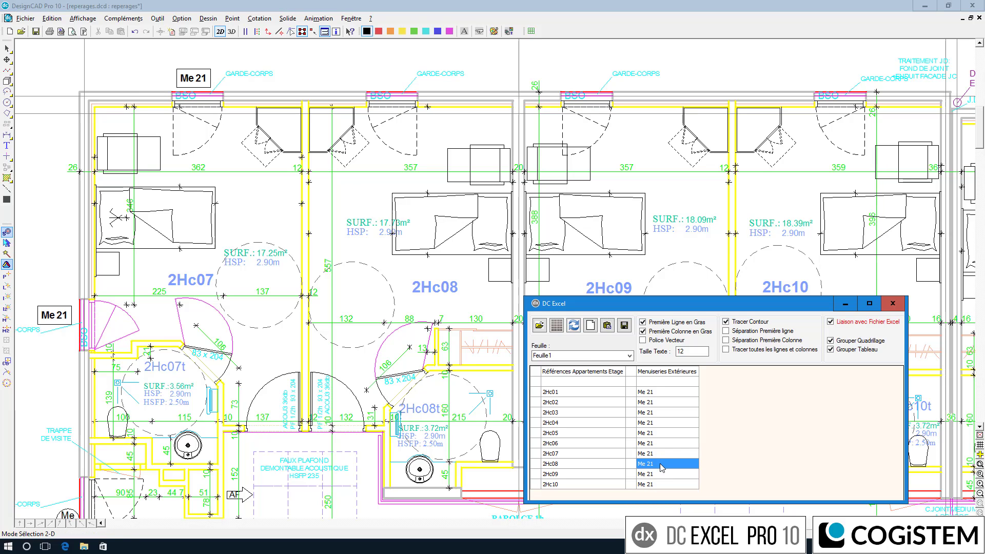
click(557, 326)
click(377, 75)
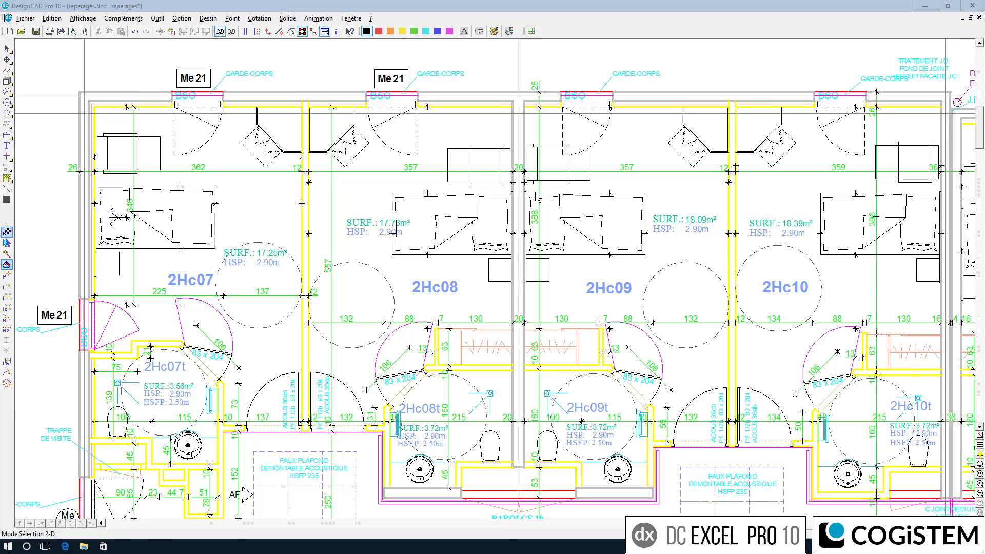
click(649, 477)
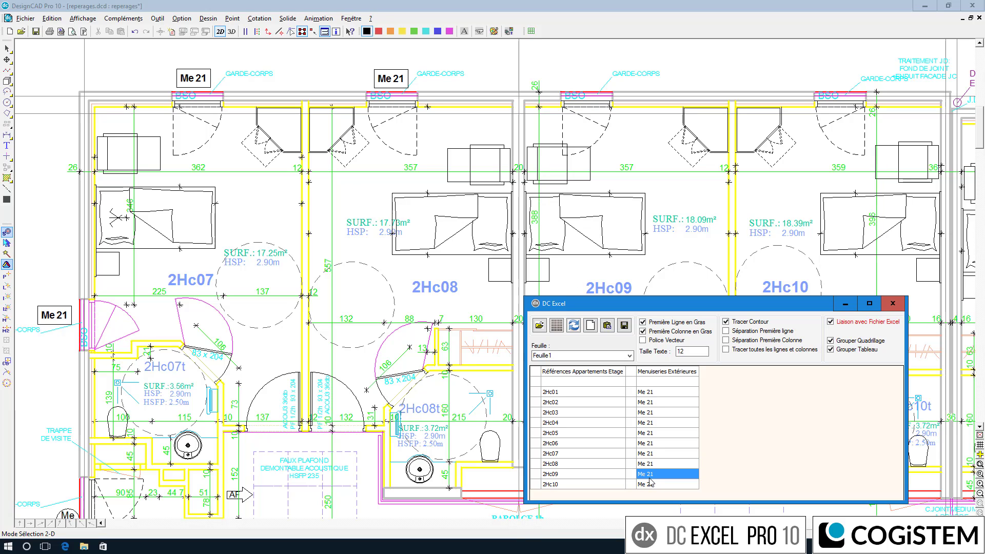
click(556, 326)
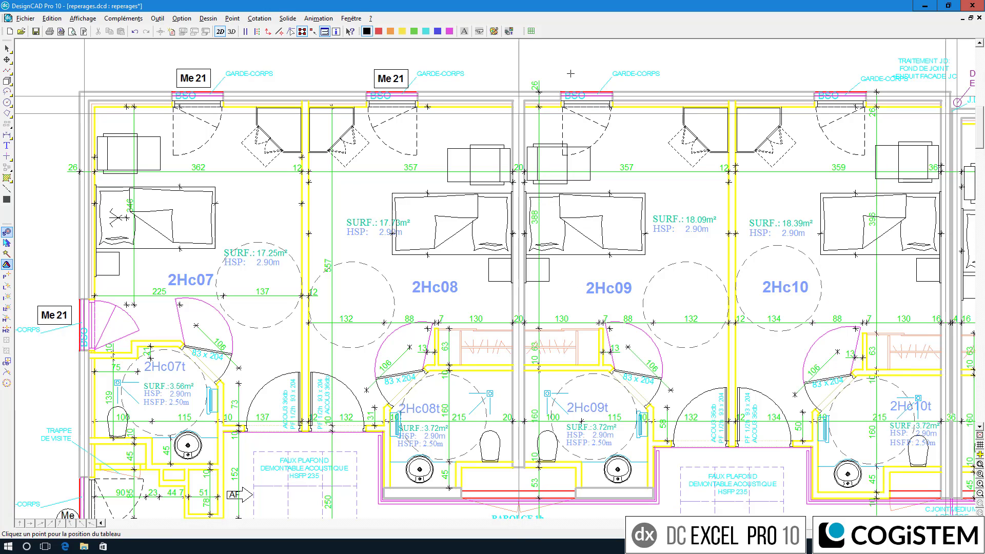
click(573, 73)
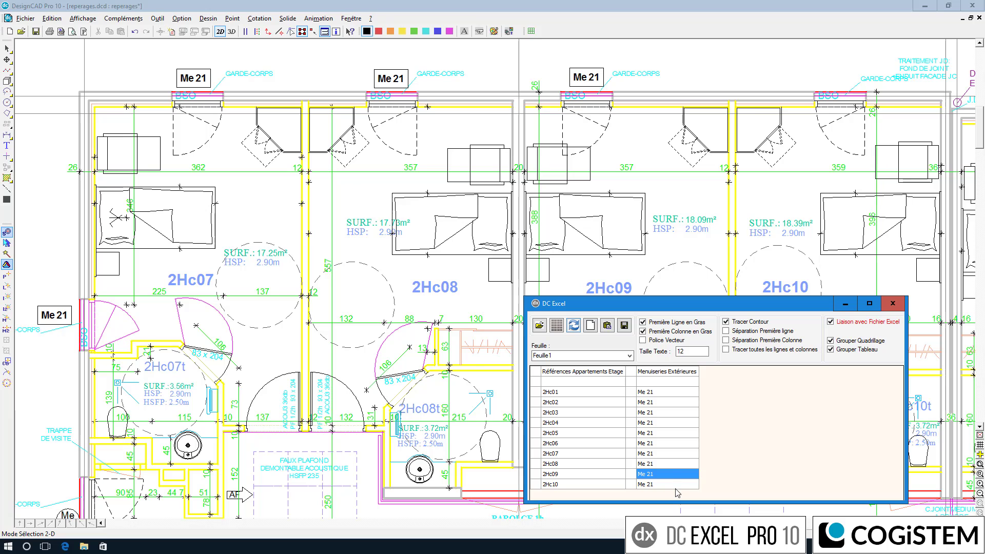
click(557, 327)
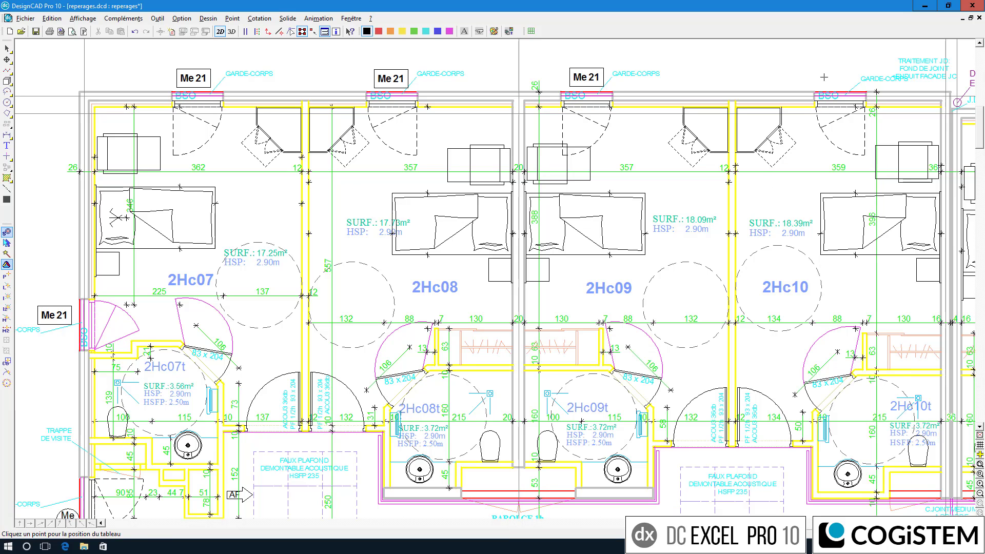
click(824, 77)
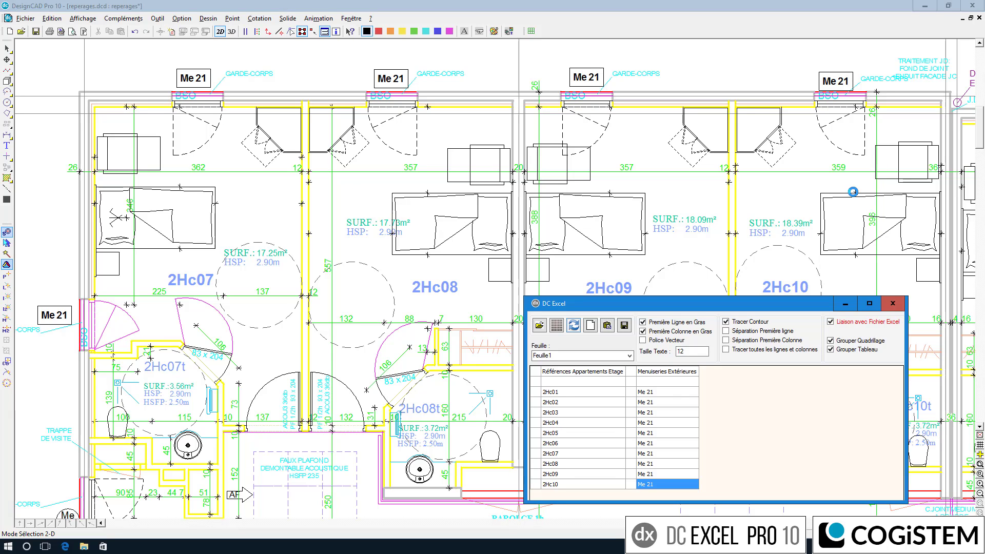
click(892, 304)
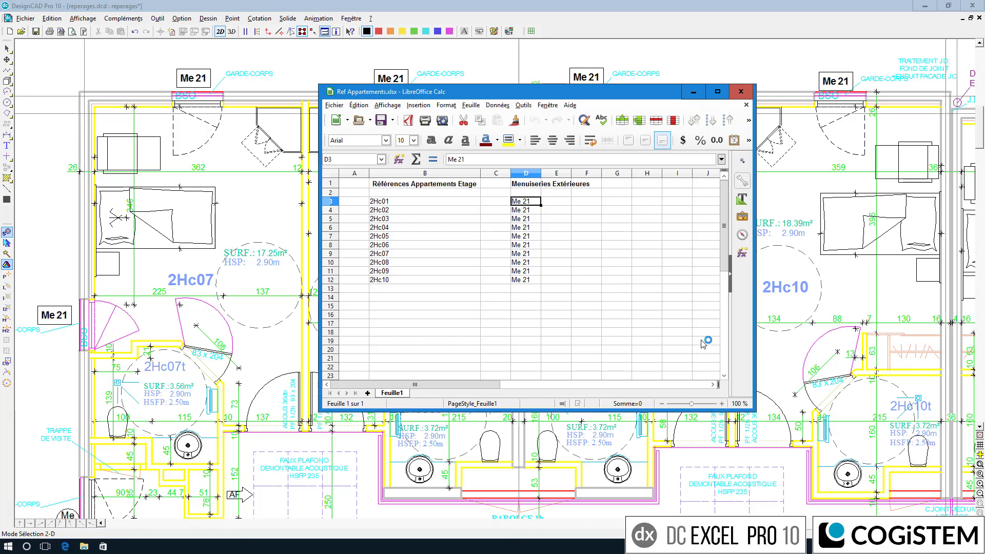
Step: In Ref Appartements.xlsx, change the joinery reference to Me 24 for 2Hc06 and 2Hc08 and Me 26 for 2Hc07, save and close the file
click(529, 219)
click(534, 246)
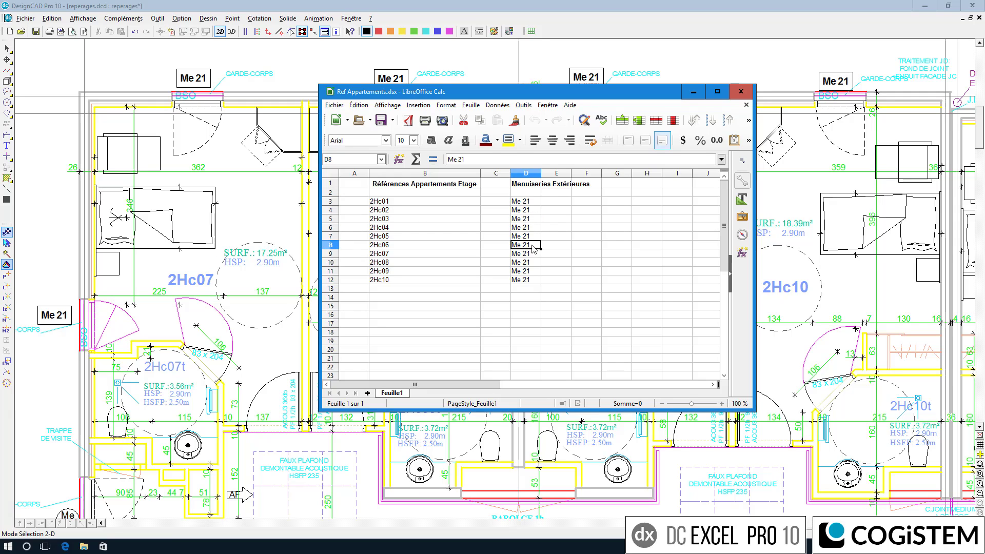
double_click(533, 246)
drag(531, 245, 527, 245)
text(4)
double_click(532, 254)
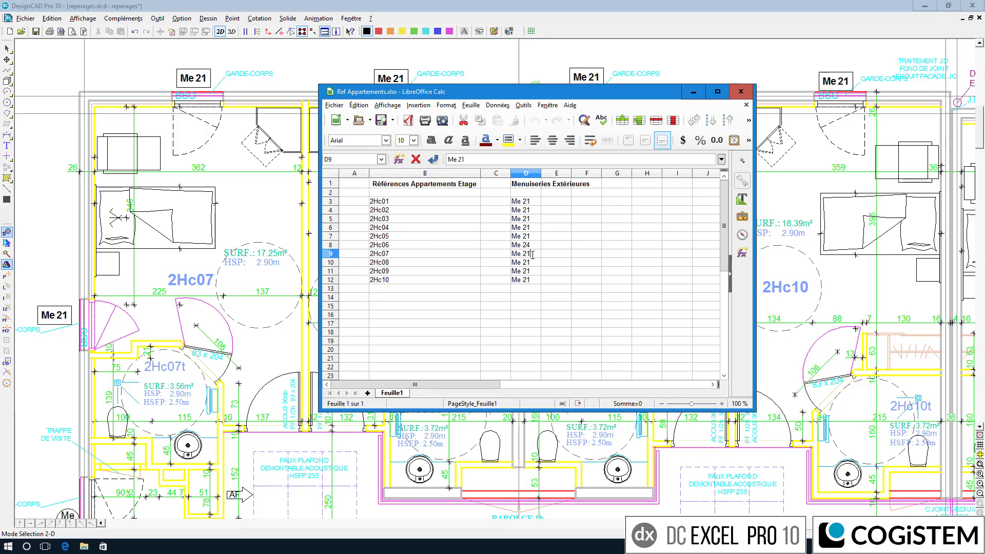
triple_click(535, 261)
click(531, 261)
text(4)
click(382, 120)
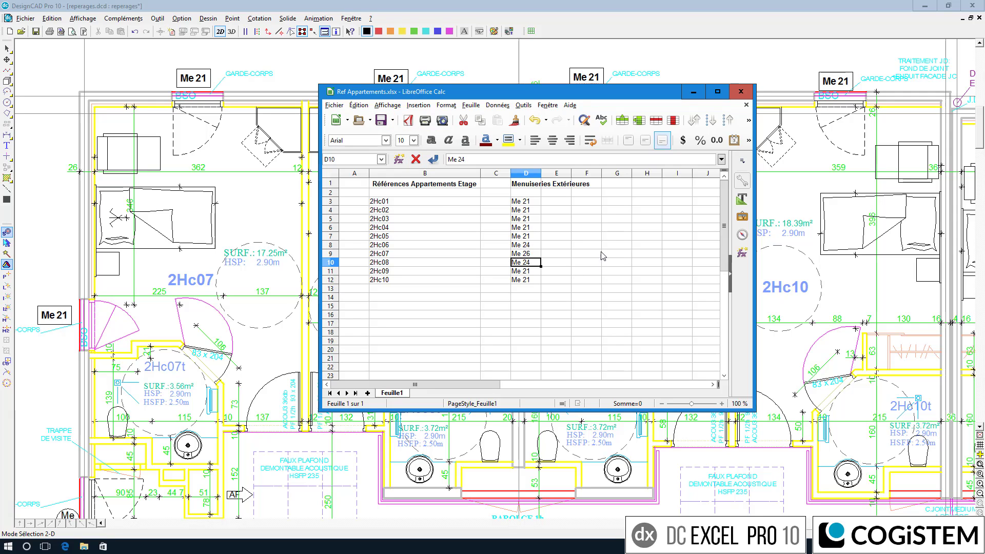
click(736, 92)
Step: Reopen DC Excel and synchronise the plan's linked references with the modified spreadsheet
click(531, 32)
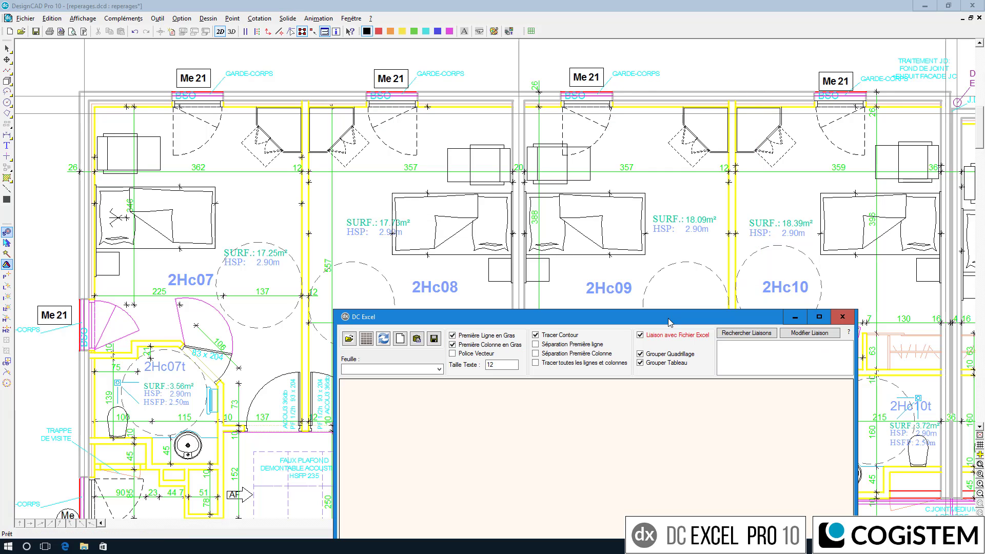
click(385, 339)
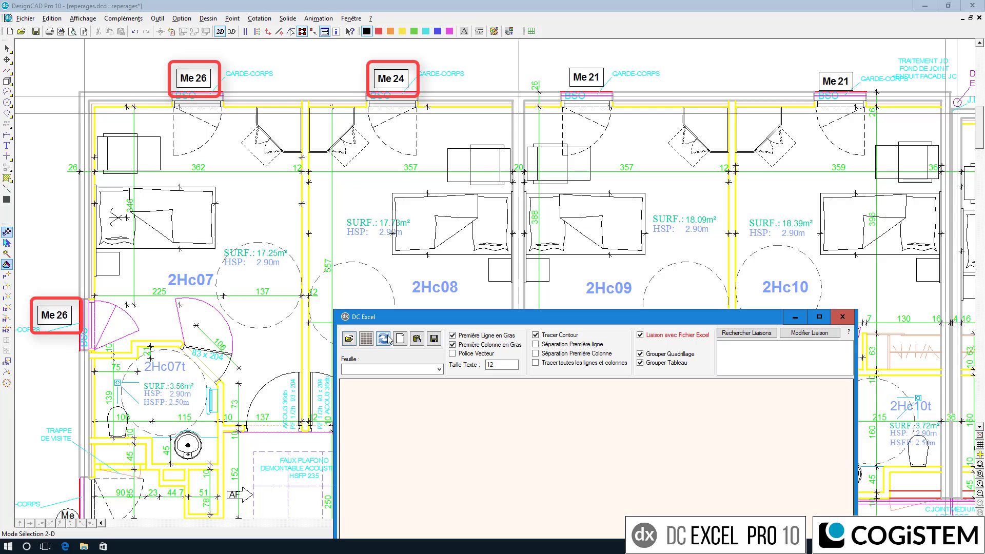